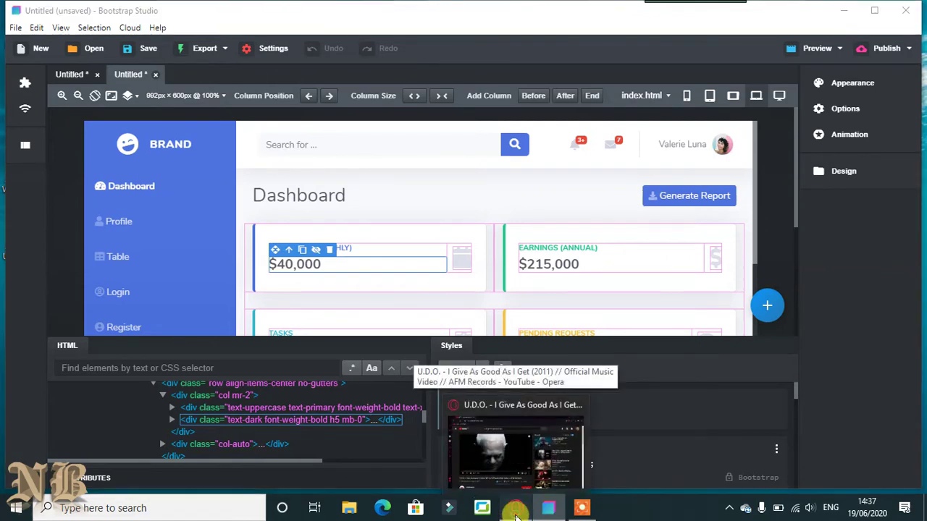
Step: Switch from the taskbar to the Opera GX window playing the YouTube music video
left_click(516, 509)
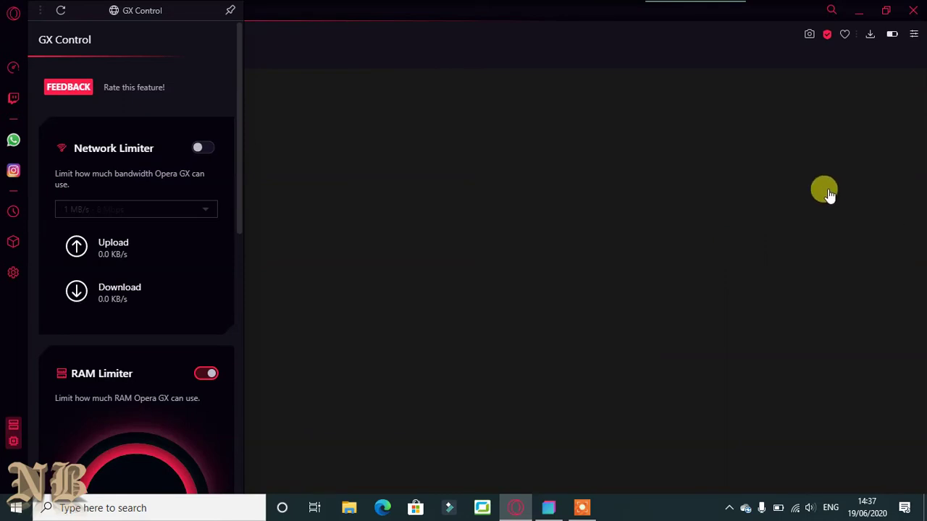
Step: Open the Easy setup panel from the Opera GX toolbar
left_click(916, 37)
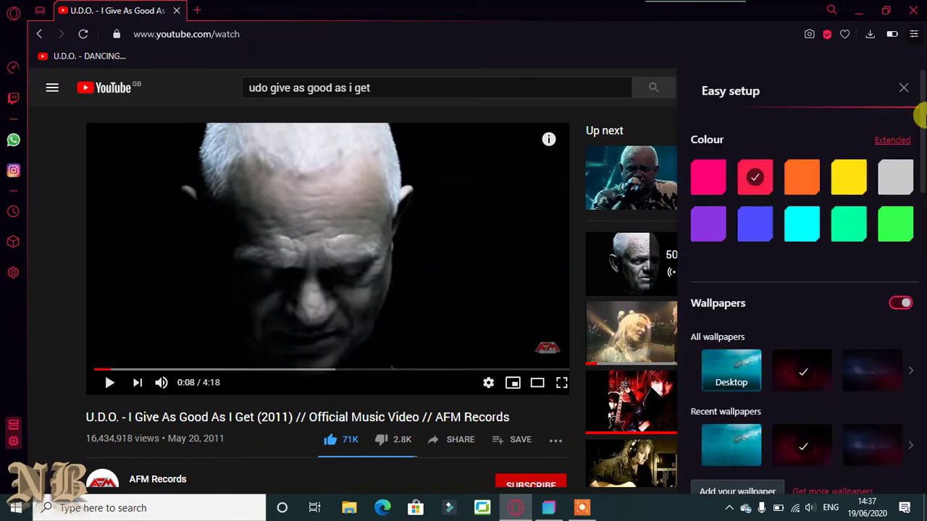
left_click_drag(922, 120, 922, 387)
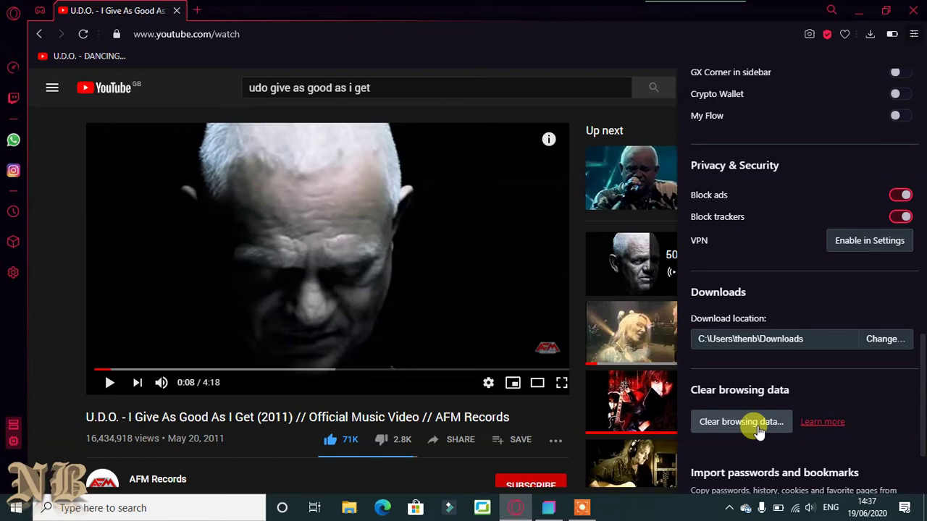
Step: Clear all-time browsing history, cookies and site data, and cached images and files
left_click(758, 427)
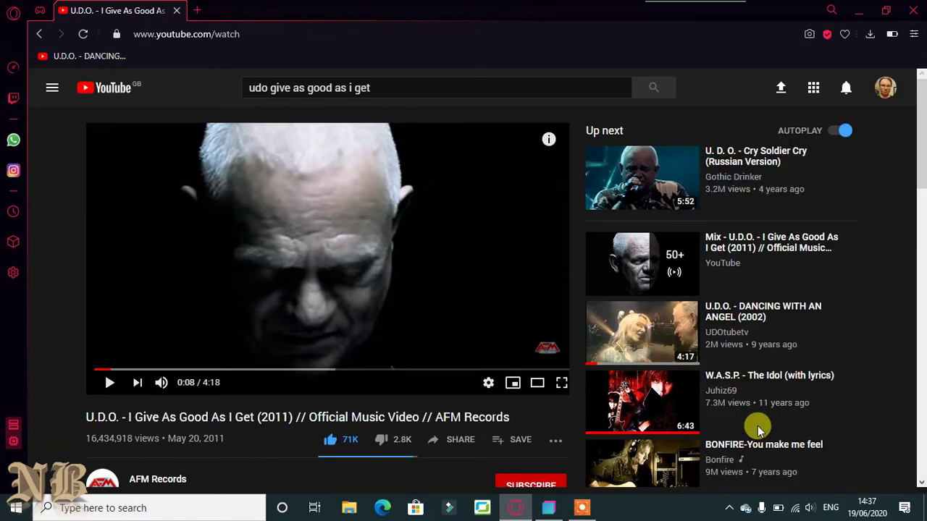
key("ctrl+shift+Delete")
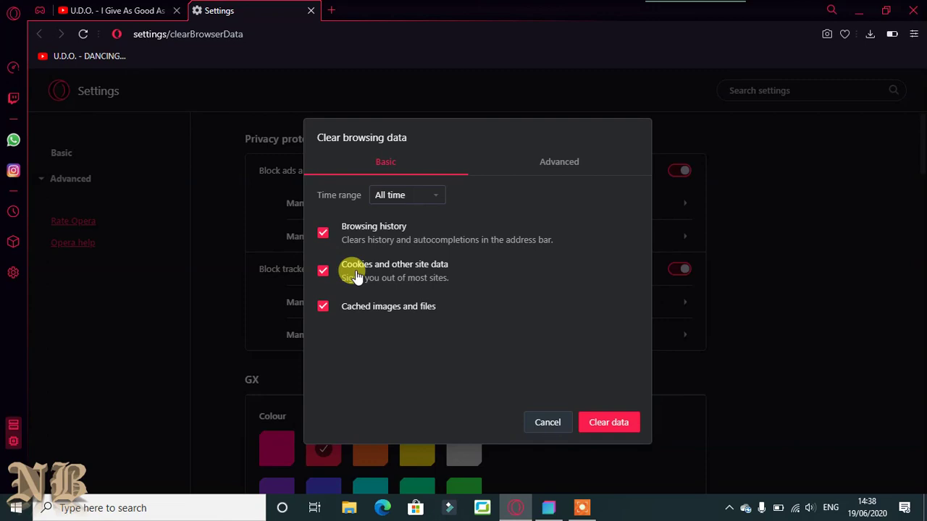
left_click(612, 427)
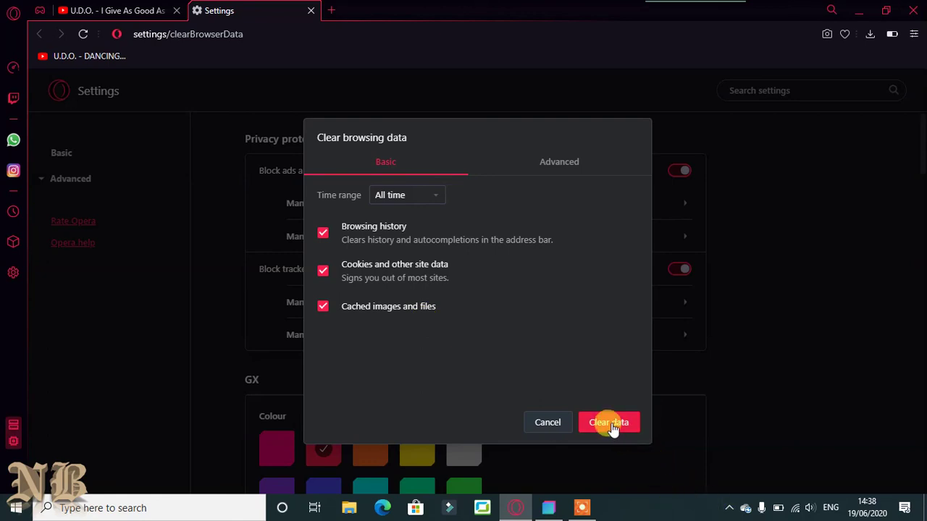